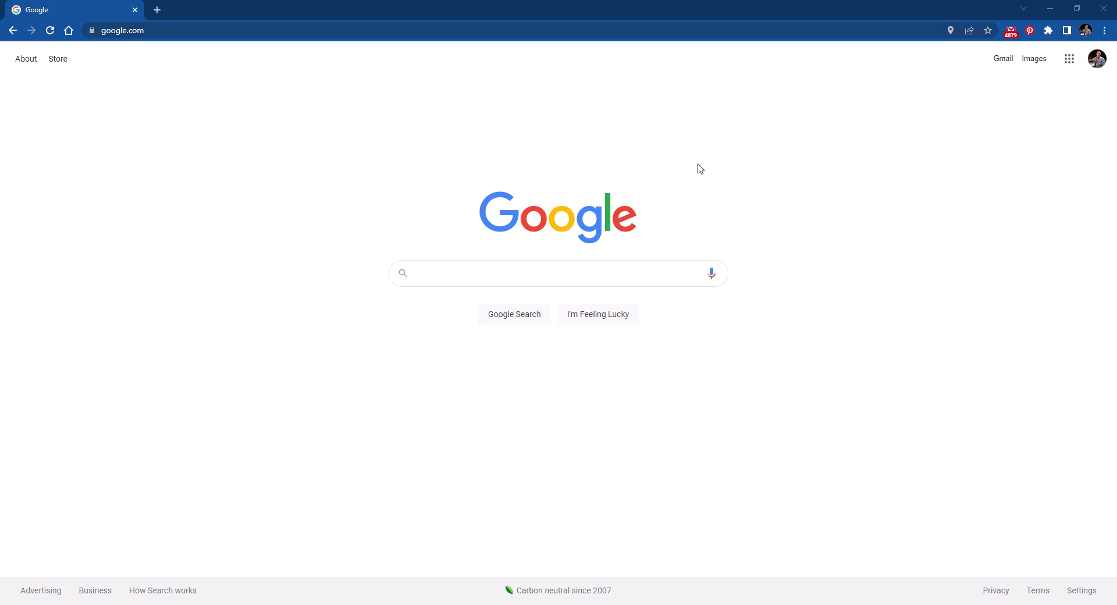
# Open Google Sheets from the Google home page and create a new blank spreadsheet.
pyautogui.click(1069, 59)
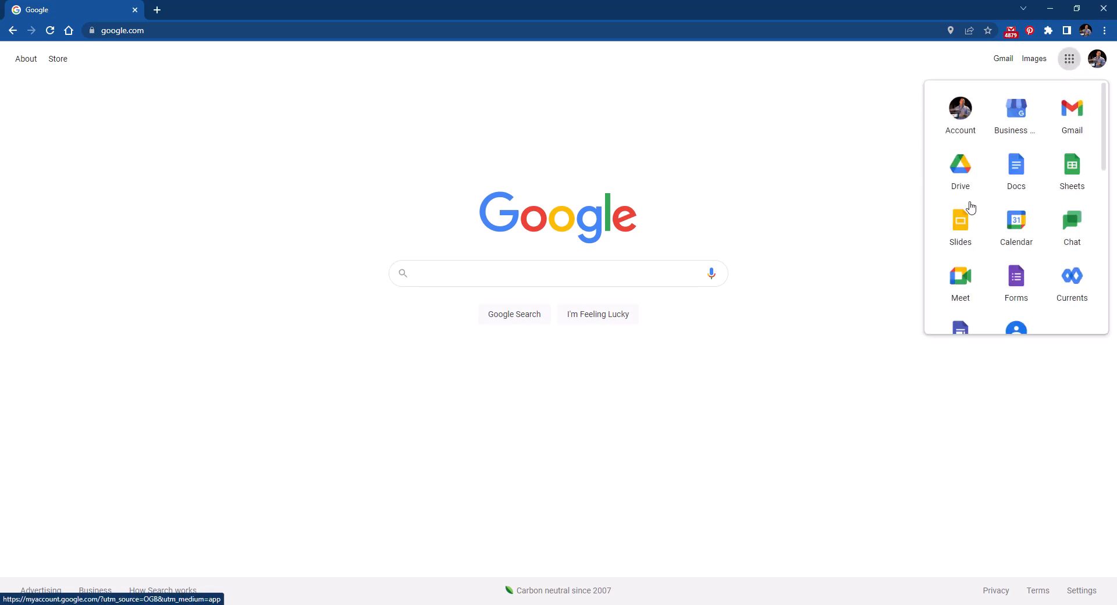
pyautogui.click(1069, 175)
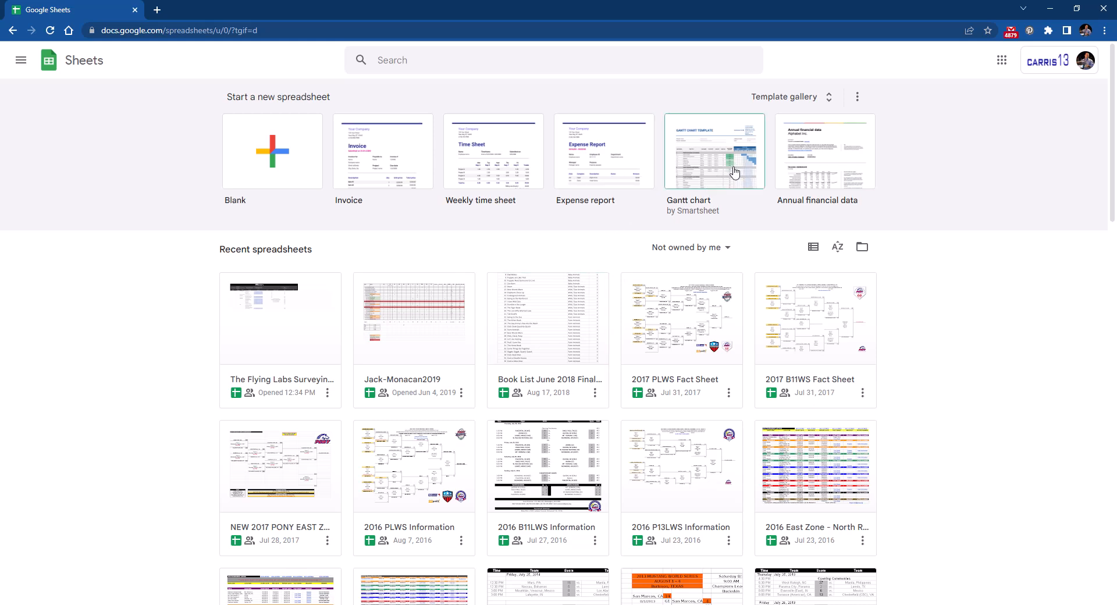
pyautogui.click(280, 170)
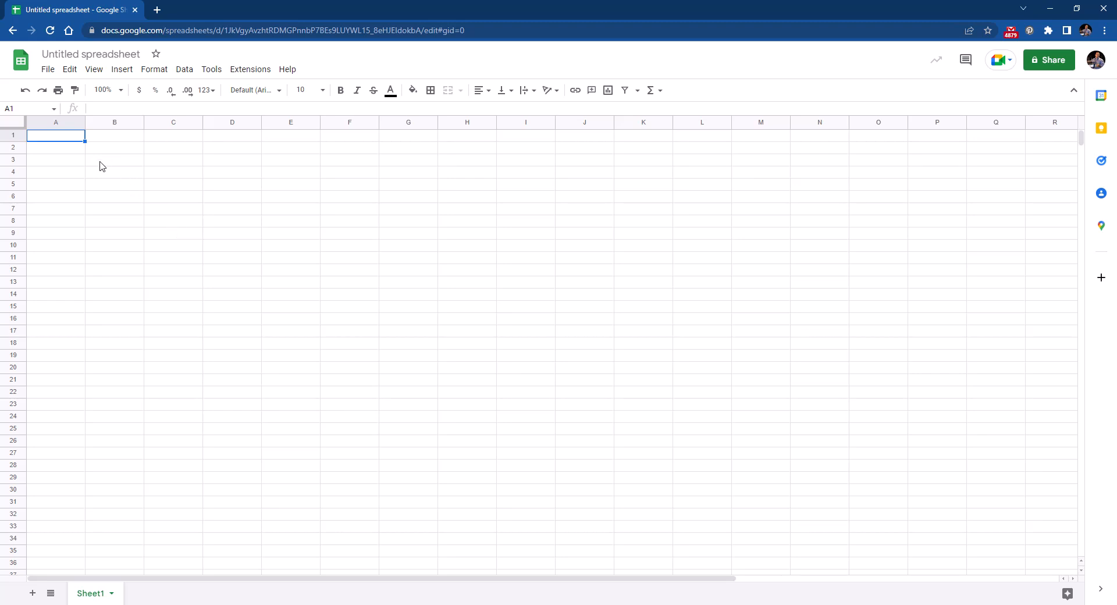
# Enter 1 in cell A1.
pyautogui.write('1')
pyautogui.click(116, 150)
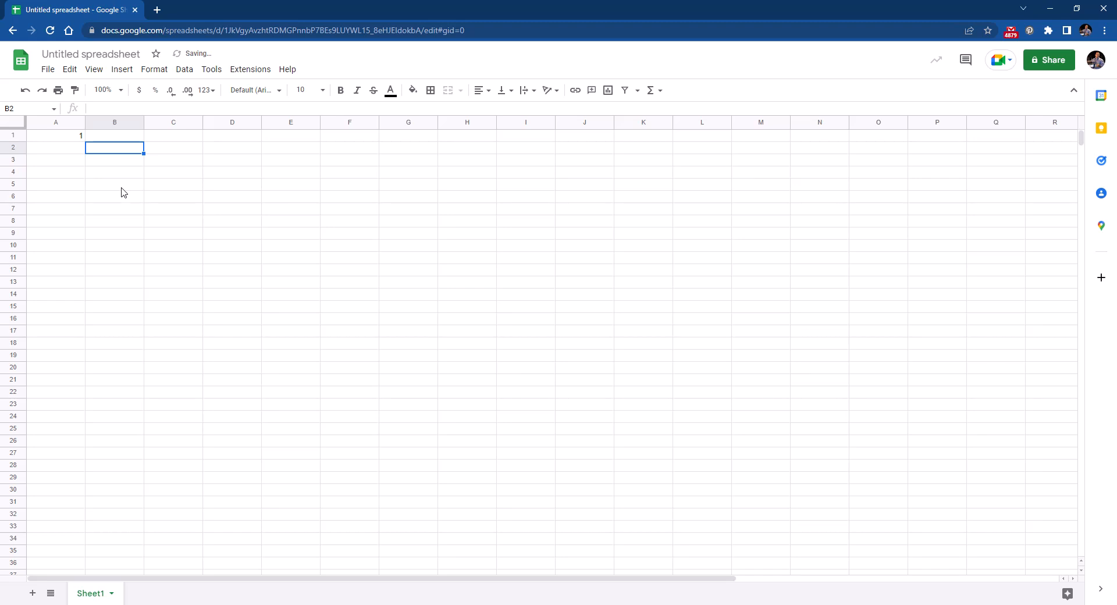
pyautogui.click(46, 137)
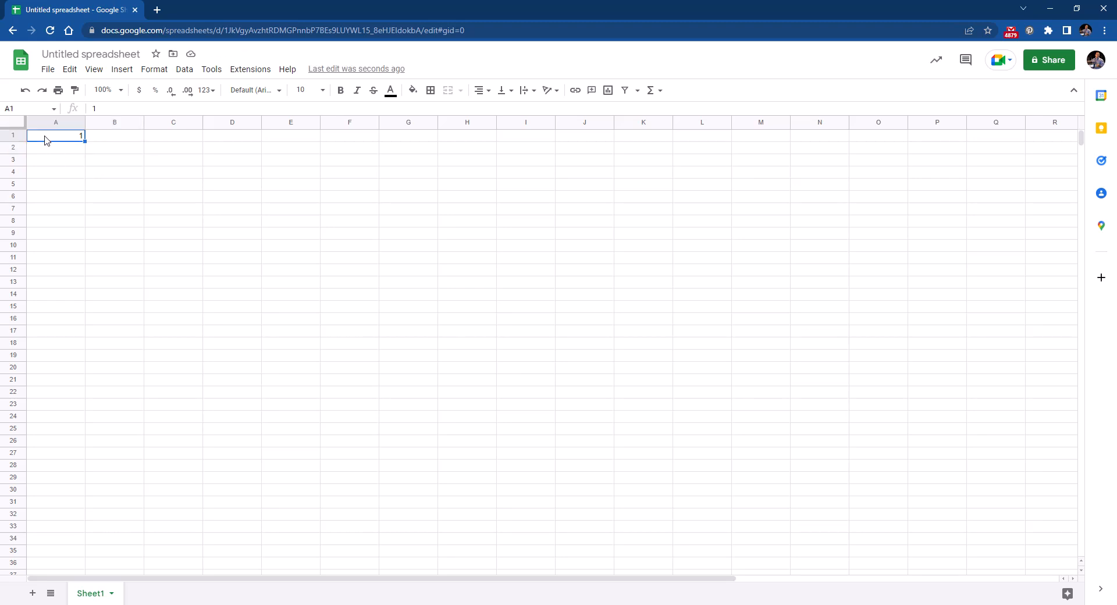
pyautogui.write('werwer')
pyautogui.press('BackSpace')
pyautogui.press('BackSpace')
pyautogui.press('BackSpace')
pyautogui.press('BackSpace')
pyautogui.press('BackSpace')
pyautogui.press('BackSpace')
# Fill the rest of row 1 with 10000 in B1, 5000 in C1, 100 in D1 and CP in E1.
pyautogui.click(123, 140)
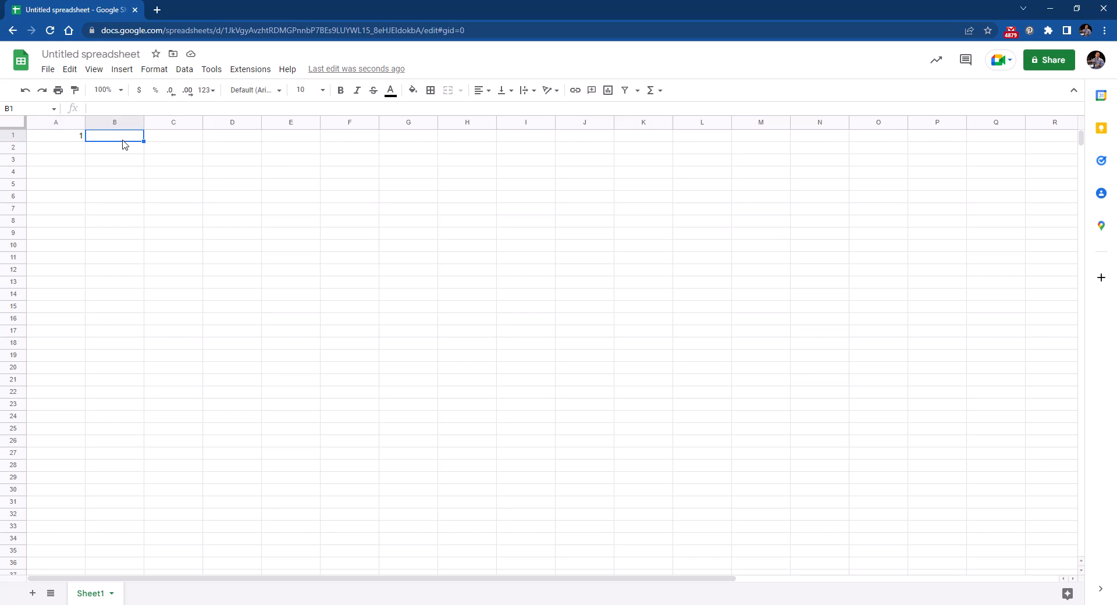
pyautogui.write('10000')
pyautogui.press('Tab')
pyautogui.write('500')
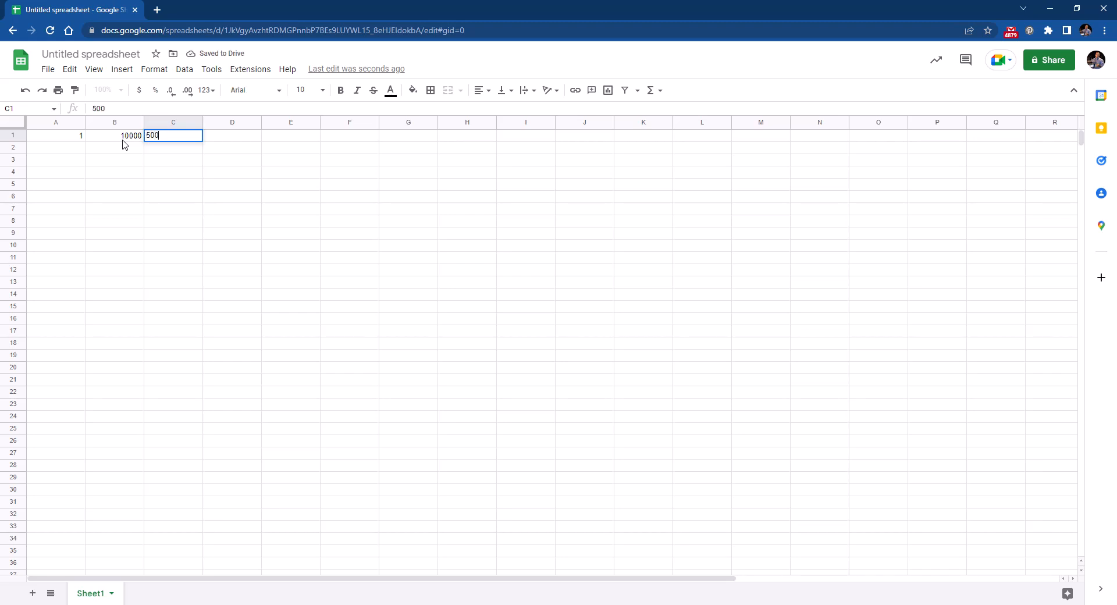
pyautogui.write('0')
pyautogui.press('Tab')
pyautogui.write('100')
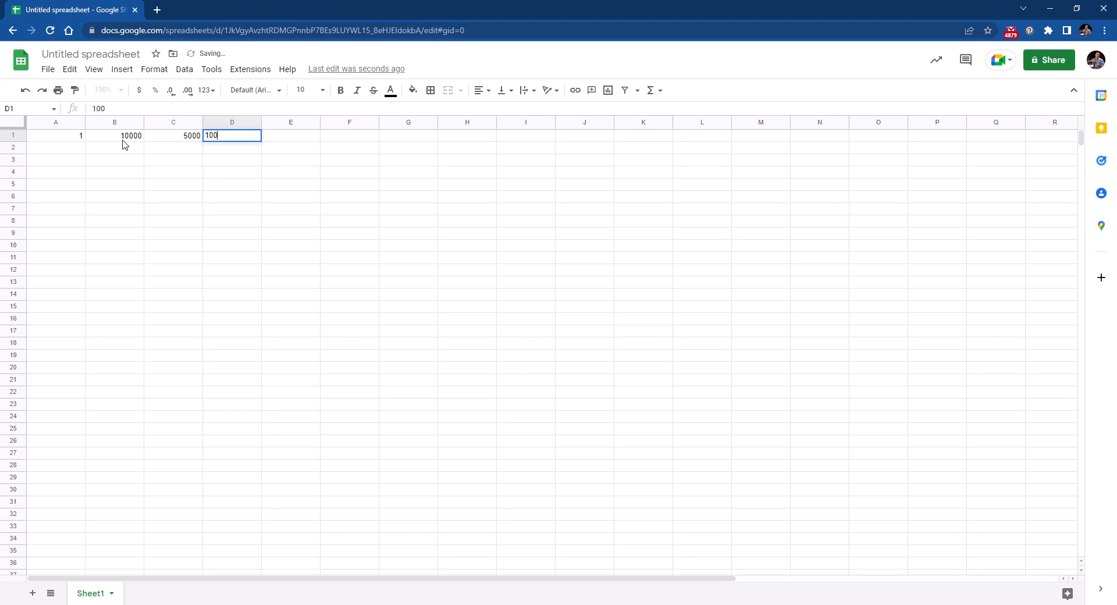
pyautogui.press('Tab')
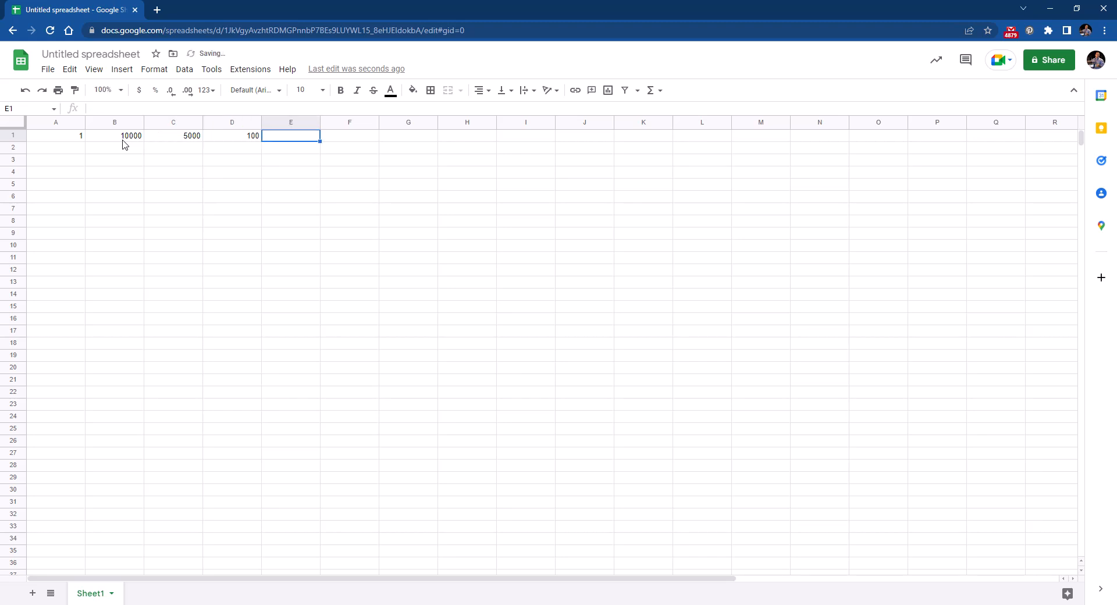
pyautogui.write('CP')
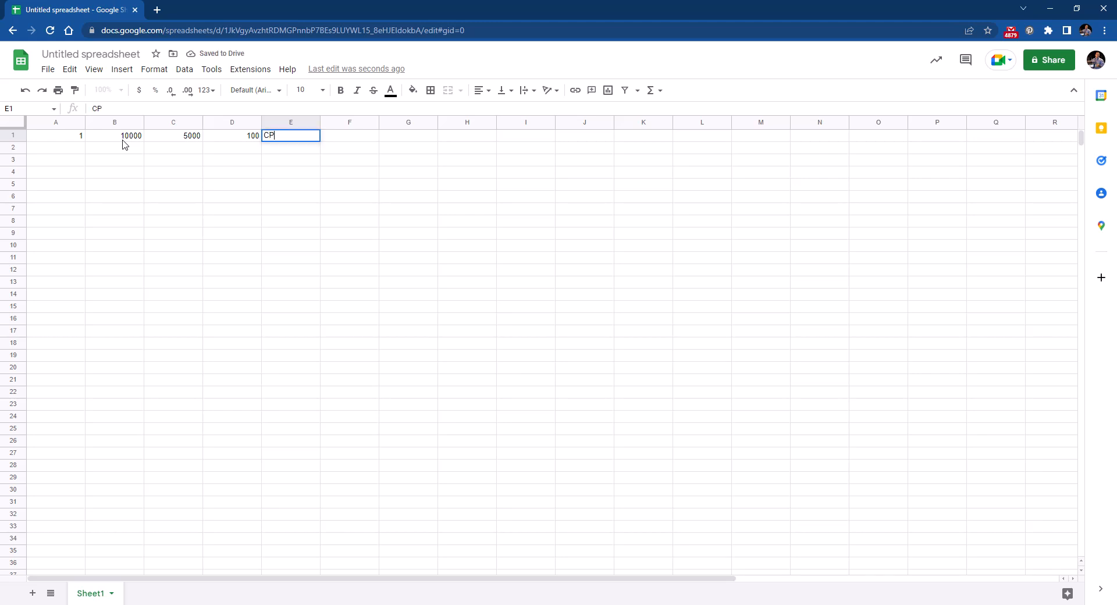
pyautogui.click(124, 145)
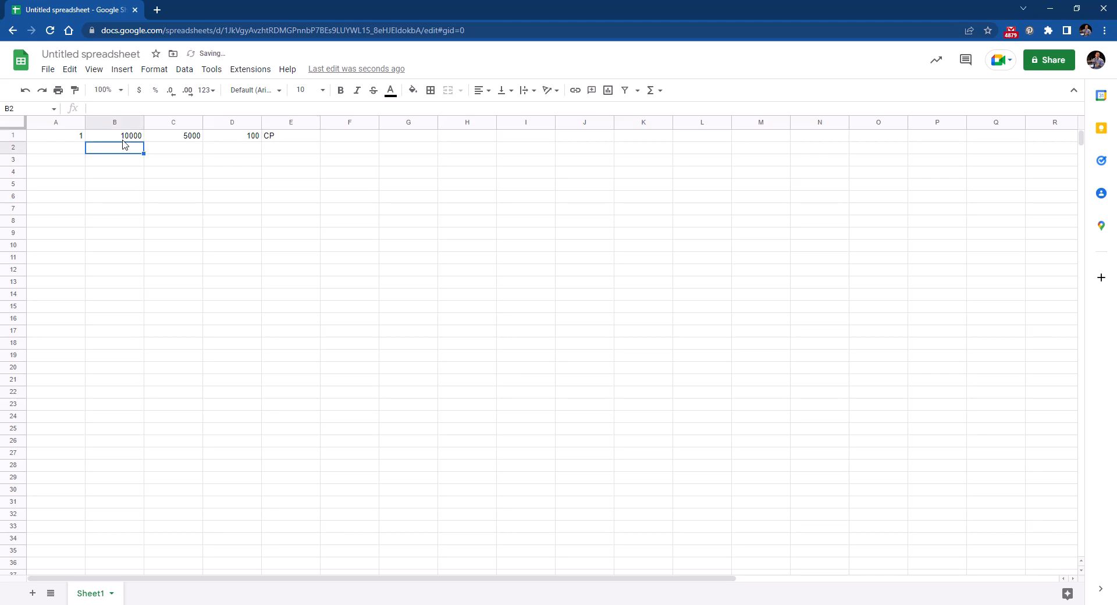
# Continue the numbering in column A with 2 in A2 and 3 in A3.
pyautogui.click(81, 151)
pyautogui.write('2')
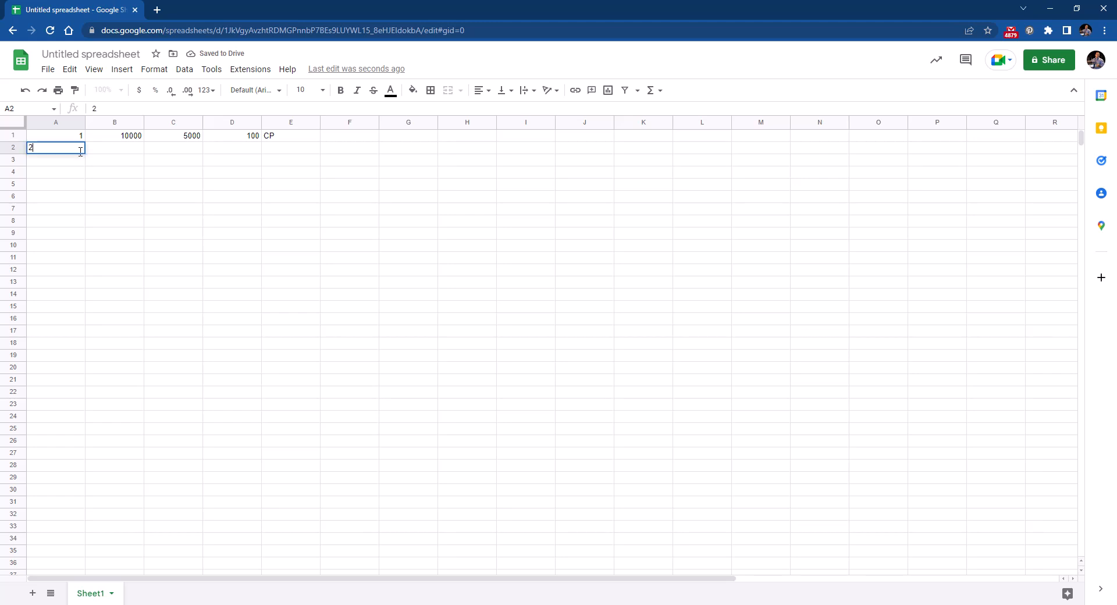
pyautogui.press('Return')
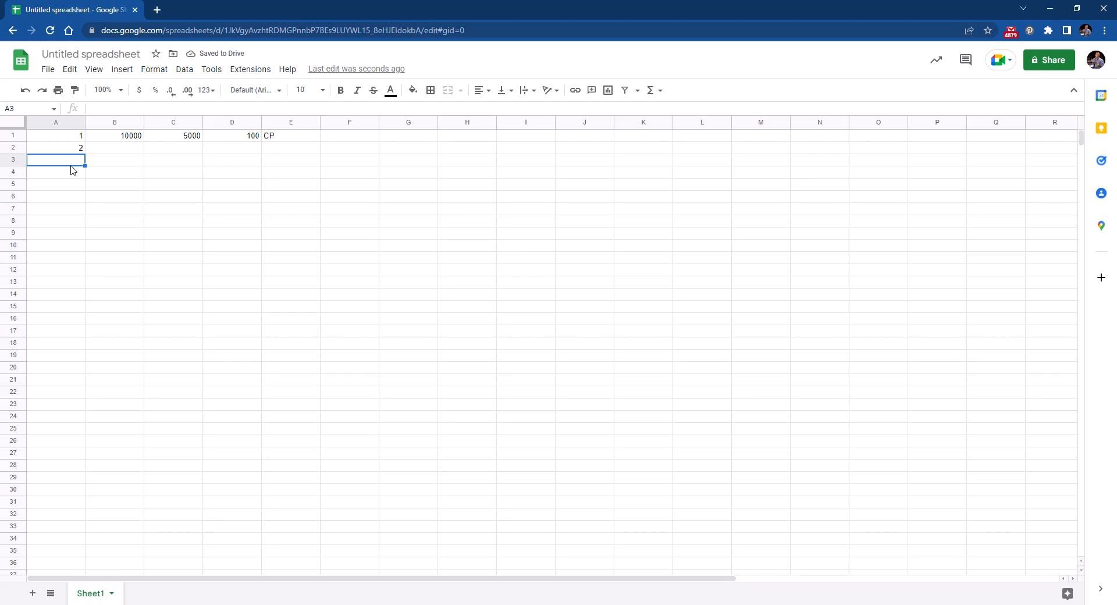
pyautogui.write('3')
pyautogui.press('Return')
# Enter 12554 in cell B2.
pyautogui.click(115, 153)
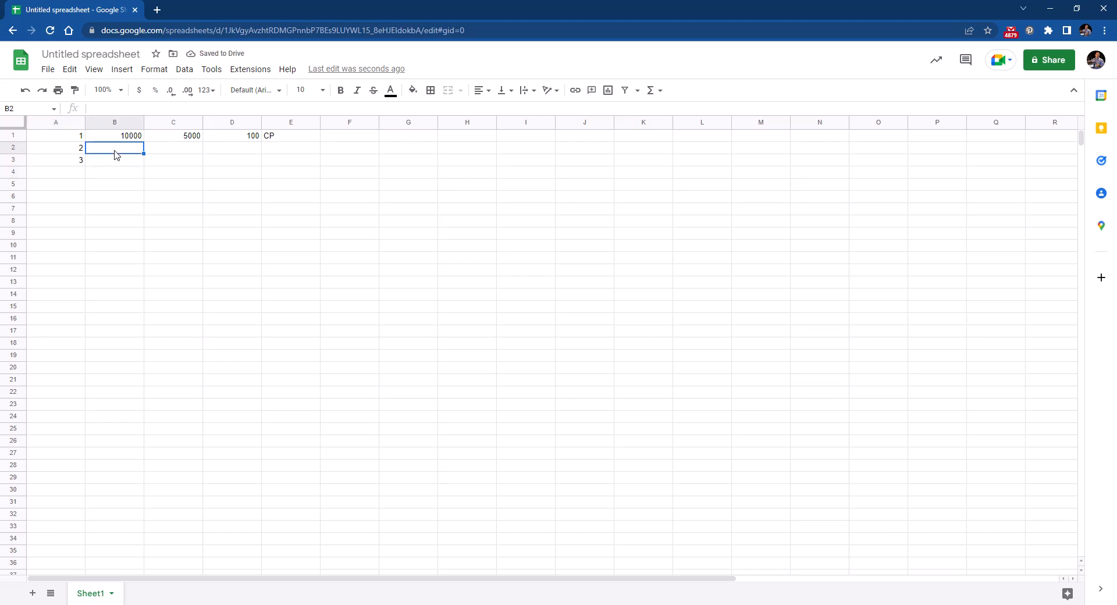
pyautogui.write('12554')
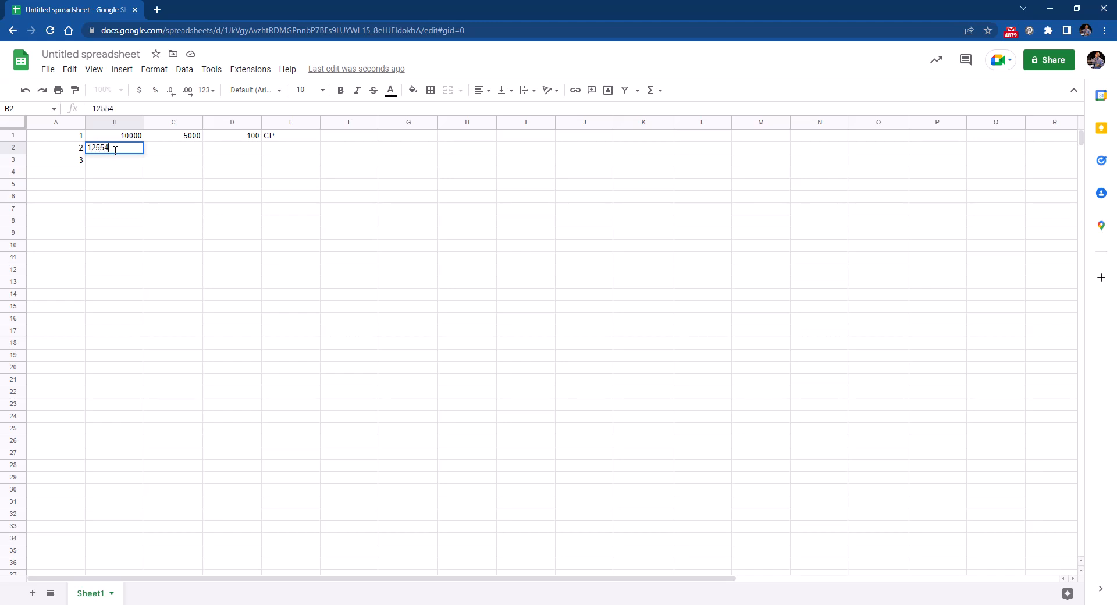
pyautogui.press('Return')
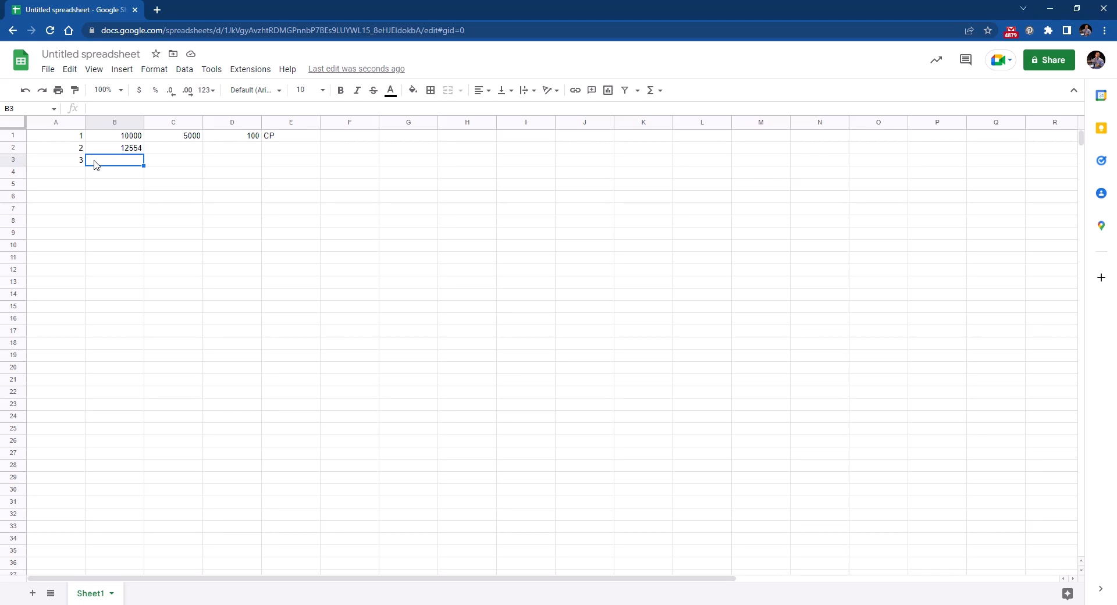
# Try to fill the value of A3 down through A11, and undo the fill.
pyautogui.click(70, 166)
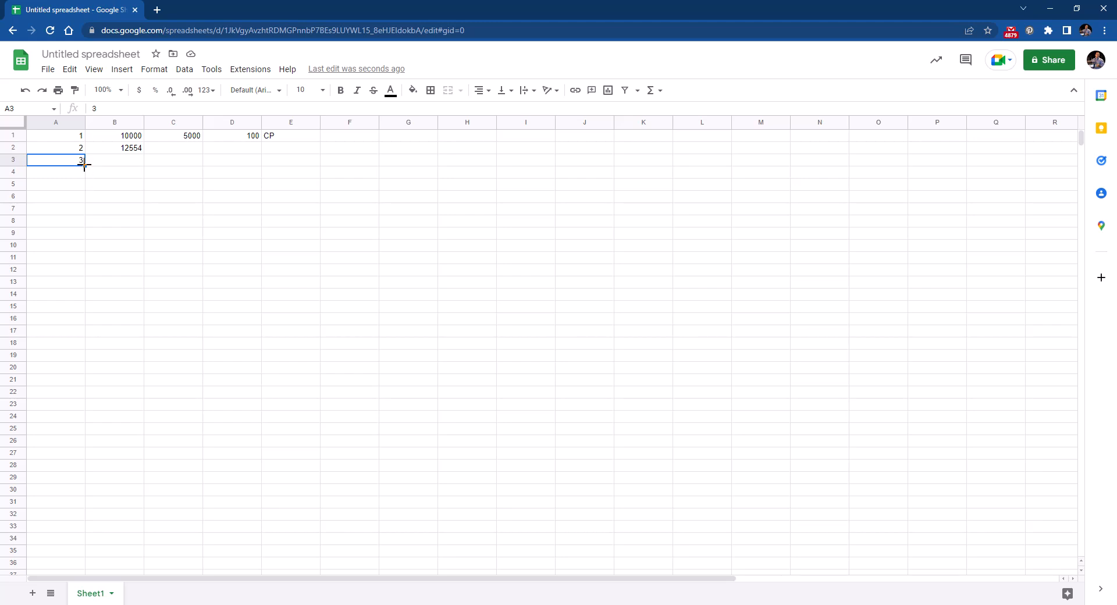
pyautogui.moveTo(85, 166); pyautogui.dragTo(80, 257)
pyautogui.moveTo(80, 257); pyautogui.dragTo(79, 256)
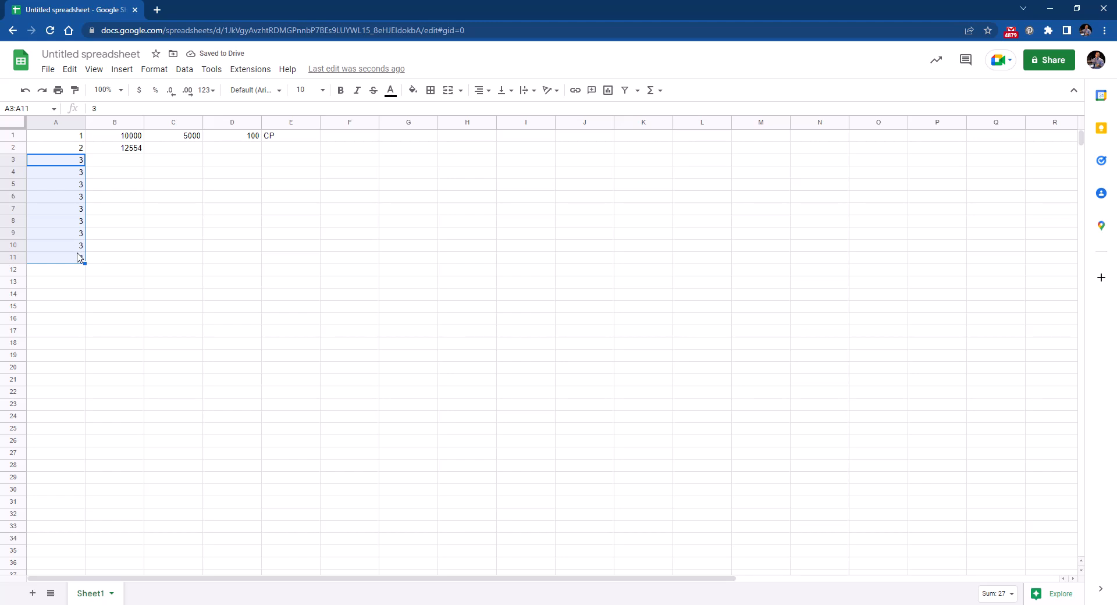
pyautogui.hotkey('ctrl', 'z')
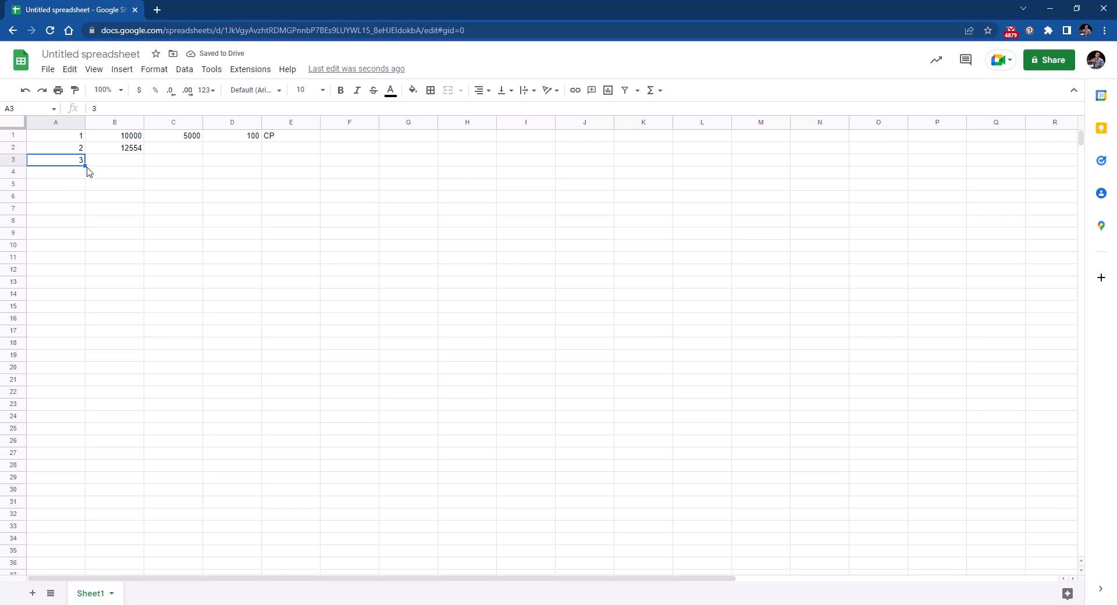
# Extend the numbering from A3 down to A13 as an increasing series from 3 to 13.
pyautogui.moveTo(86, 167); pyautogui.dragTo(87, 285)
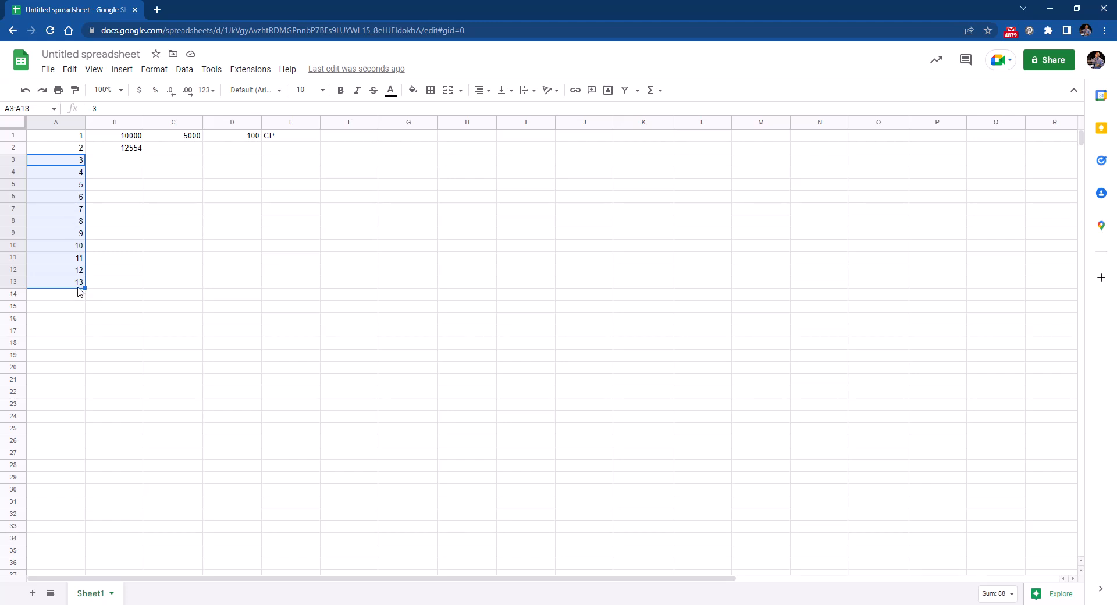
pyautogui.click(130, 166)
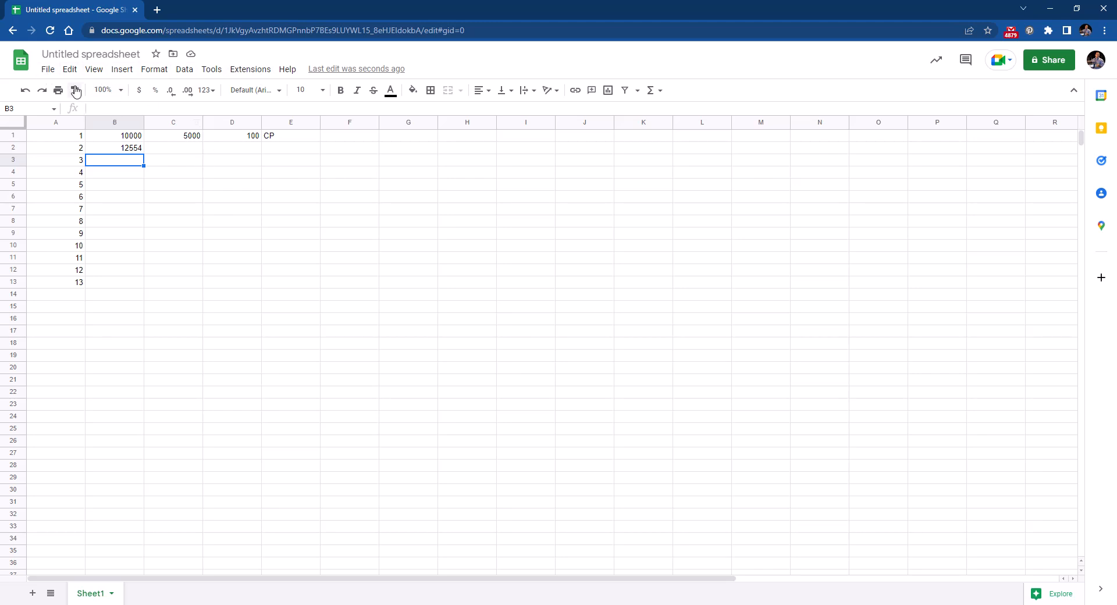
# Examine the available commands for editing, freezing, inserting, number formatting, tools and data handling.
pyautogui.click(70, 69)
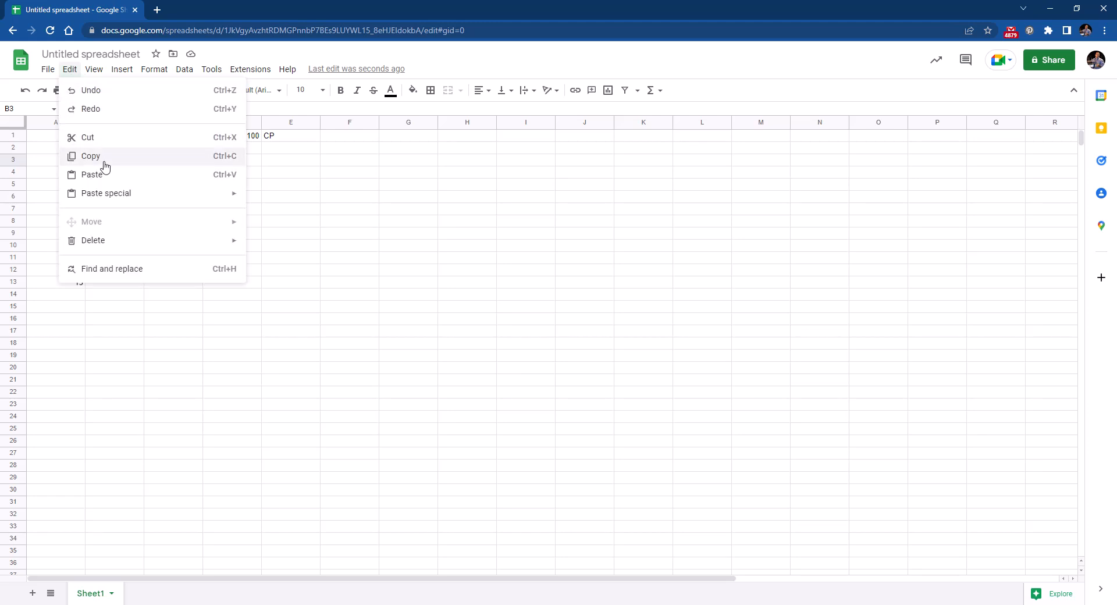
pyautogui.click(96, 71)
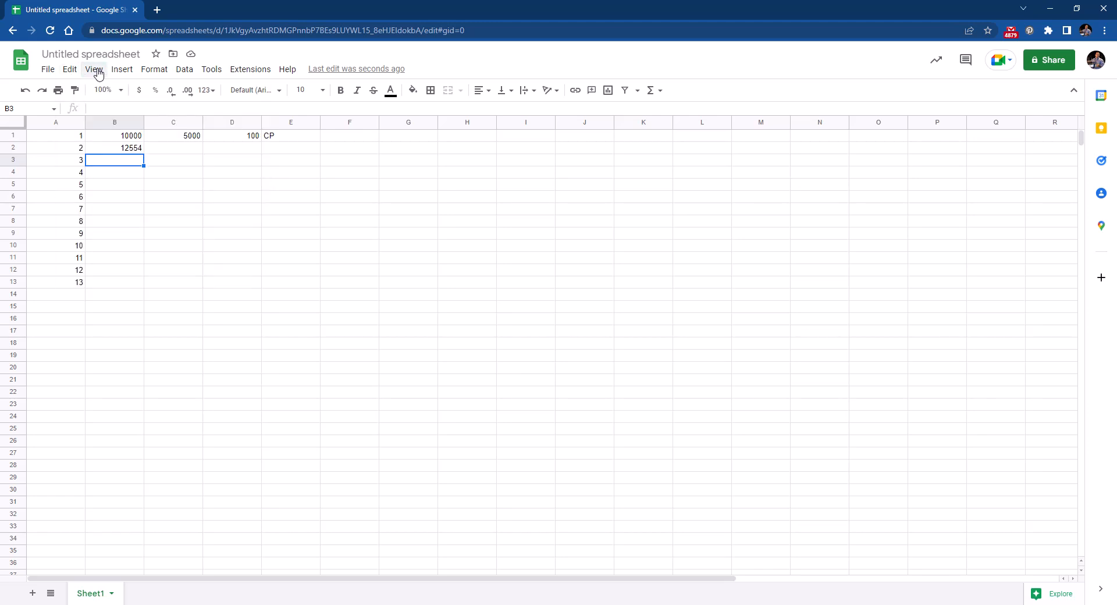
pyautogui.click(98, 73)
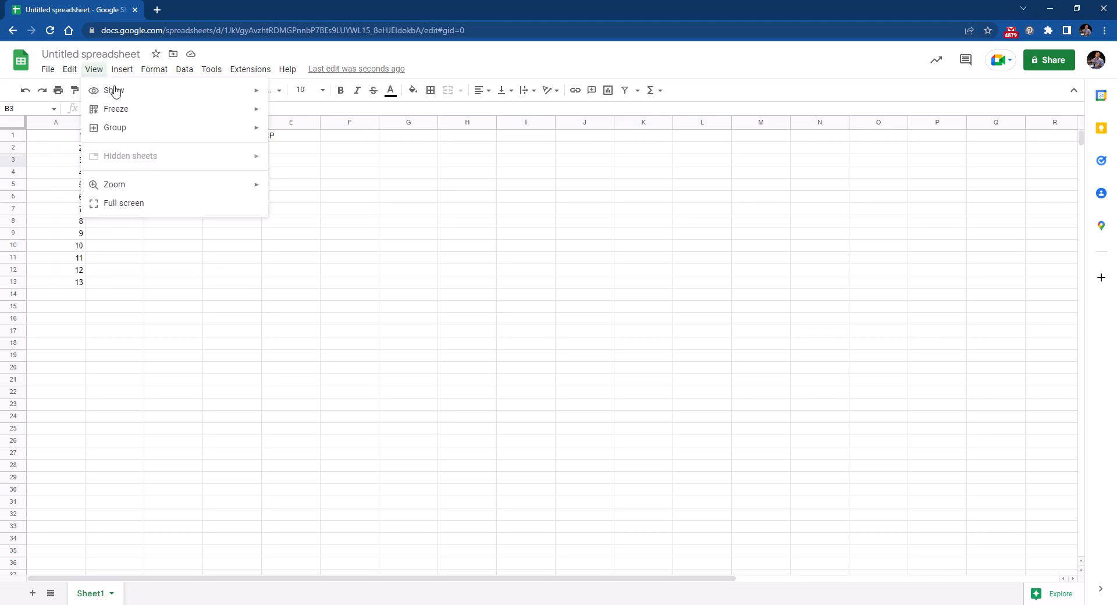
pyautogui.moveTo(181, 115)
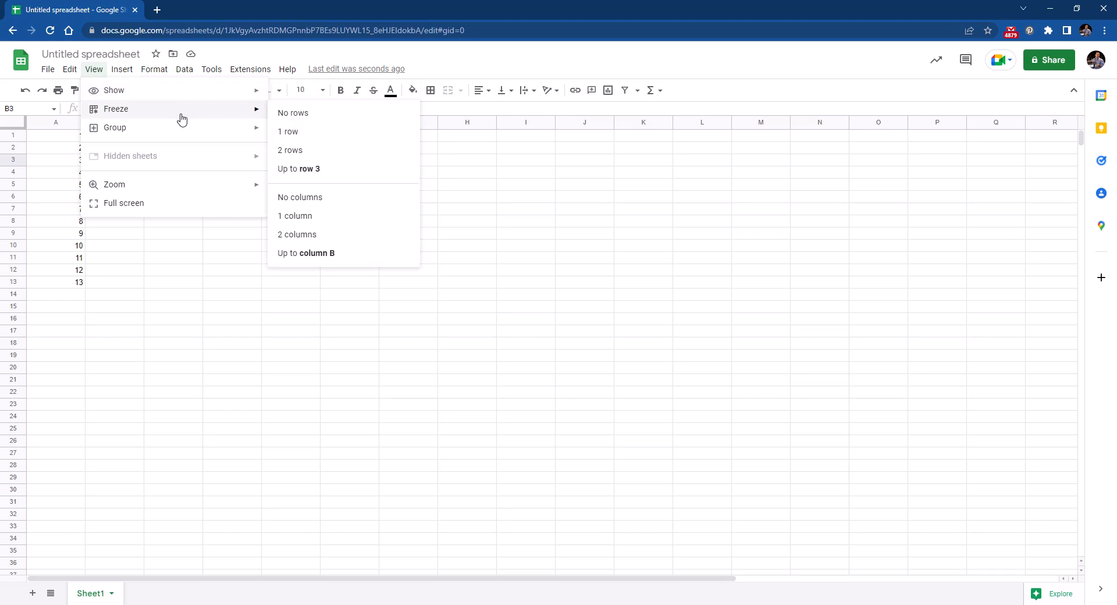
pyautogui.click(121, 74)
pyautogui.click(122, 74)
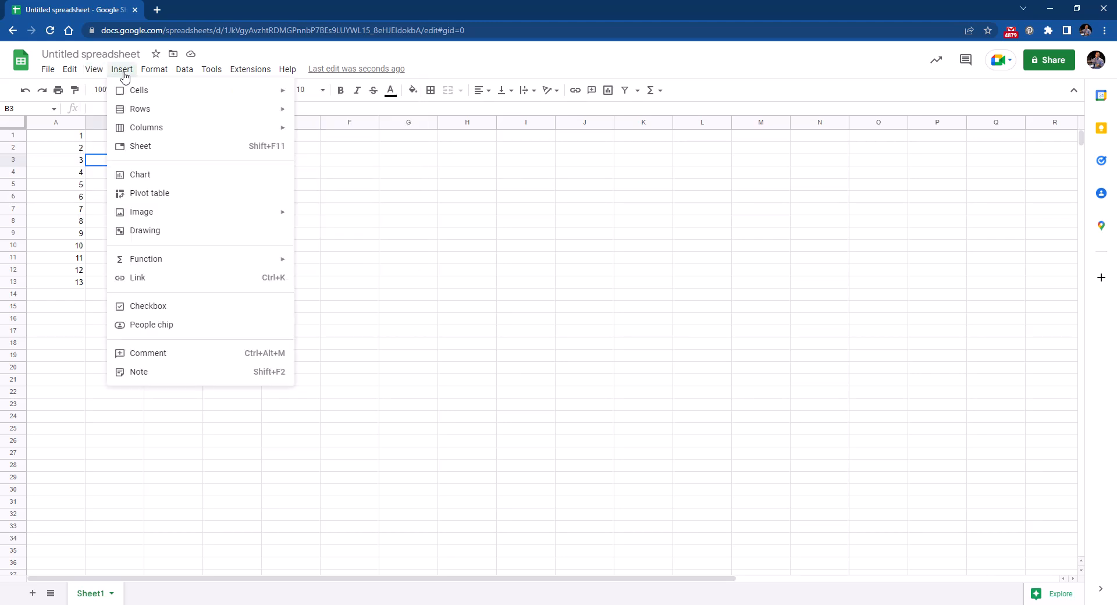
pyautogui.moveTo(131, 87)
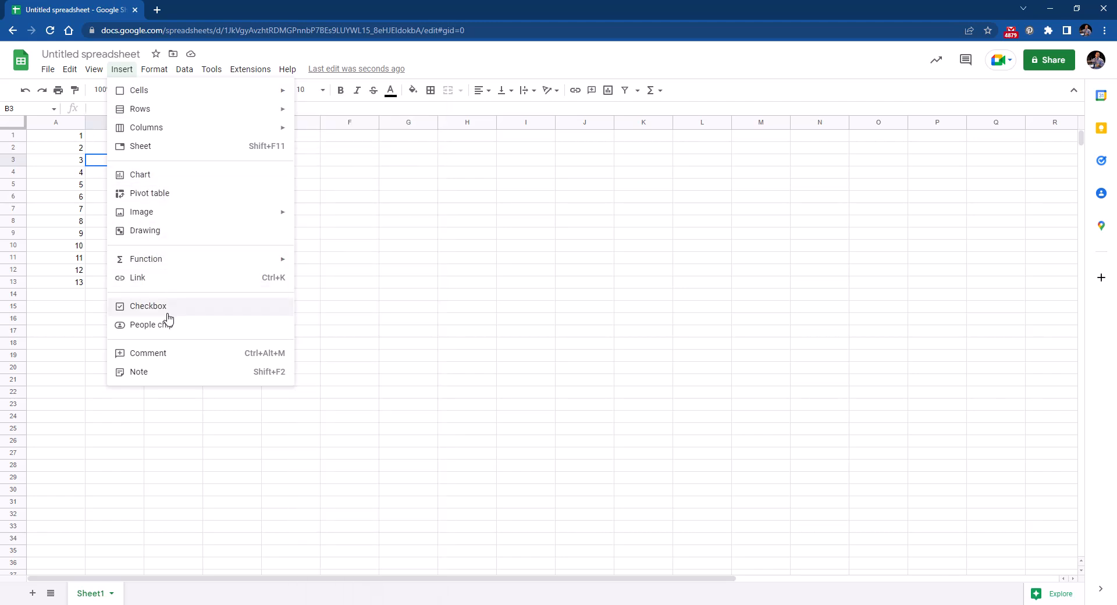
pyautogui.click(162, 76)
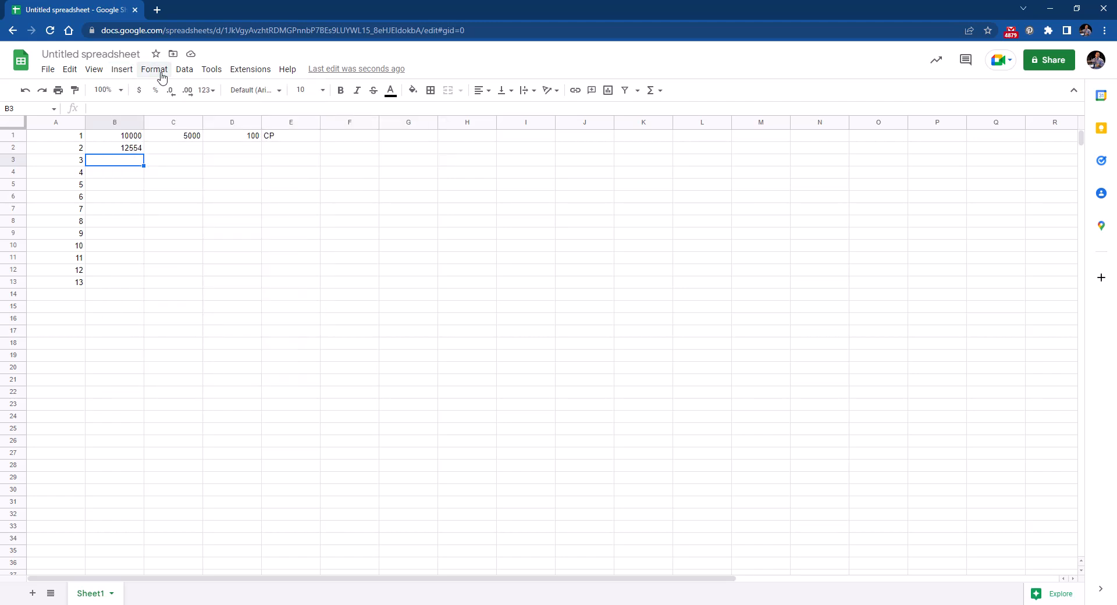
pyautogui.click(154, 74)
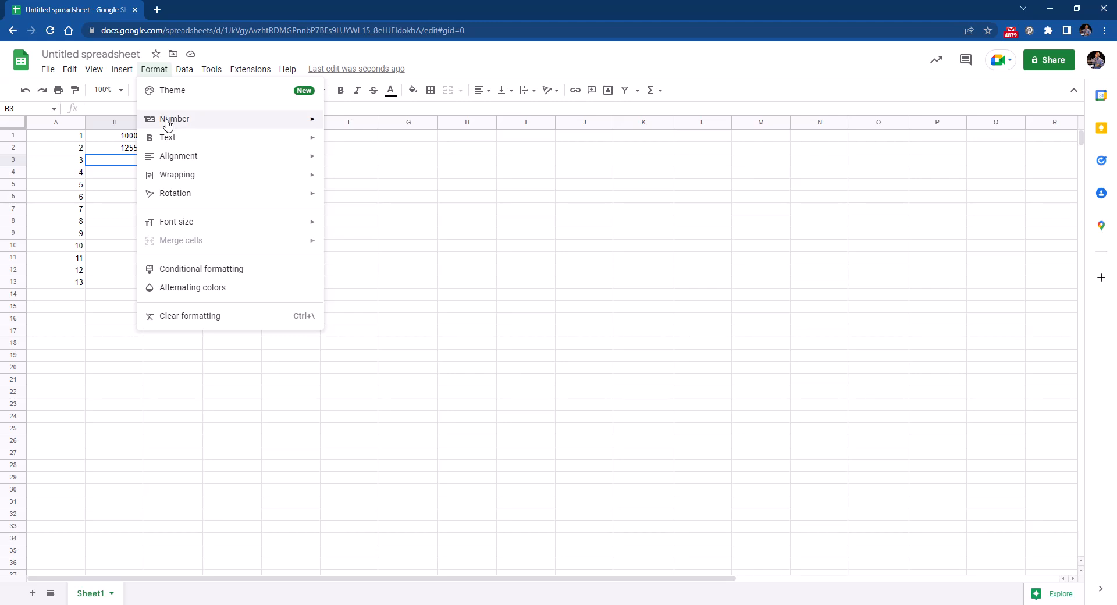
pyautogui.moveTo(167, 122)
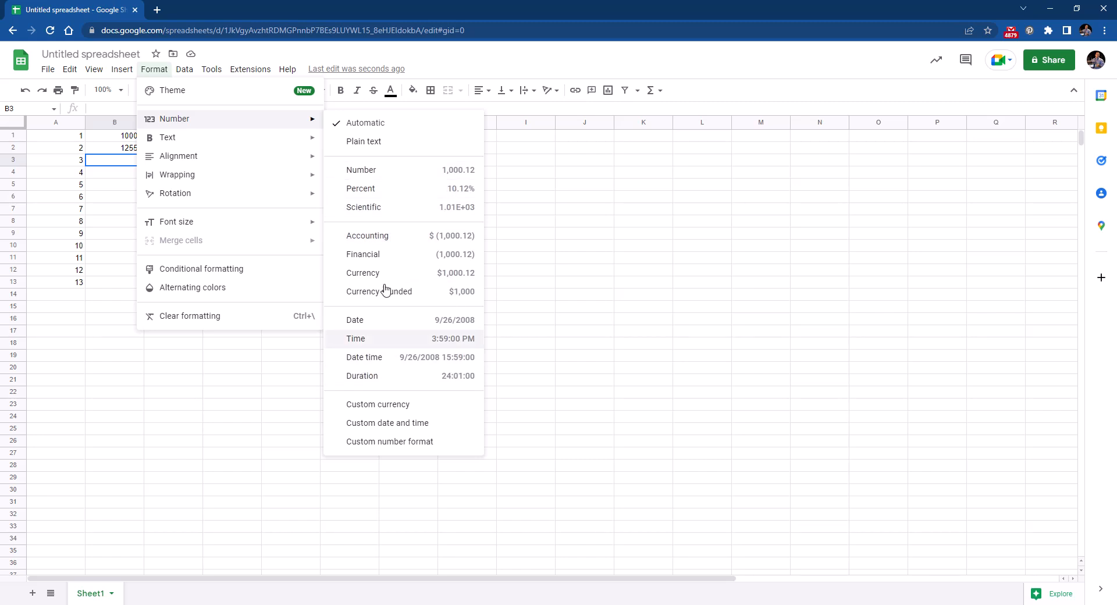
pyautogui.click(185, 69)
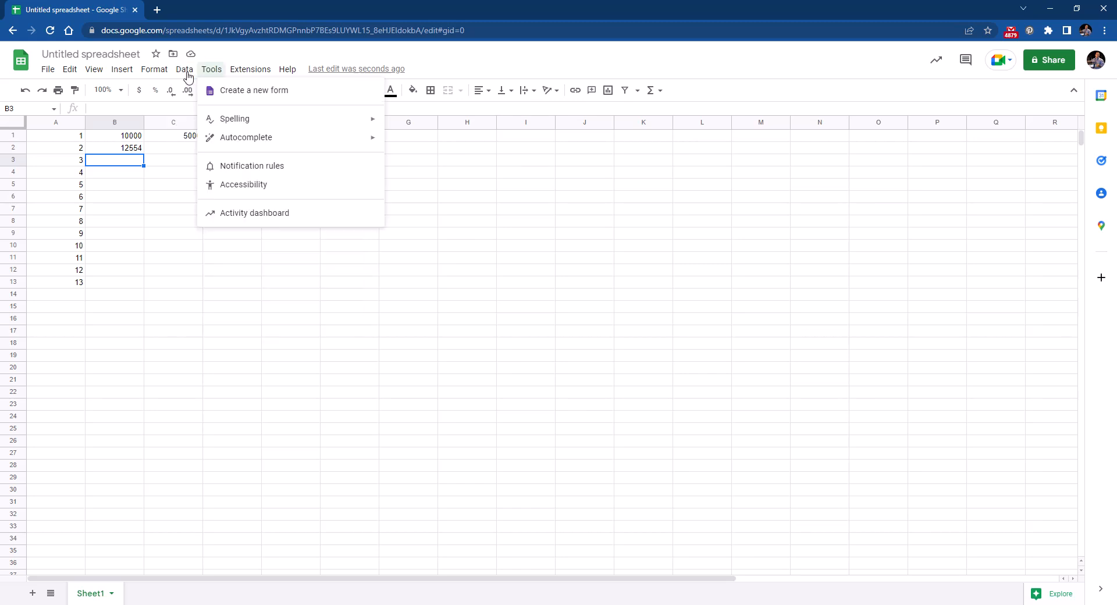
pyautogui.moveTo(180, 74)
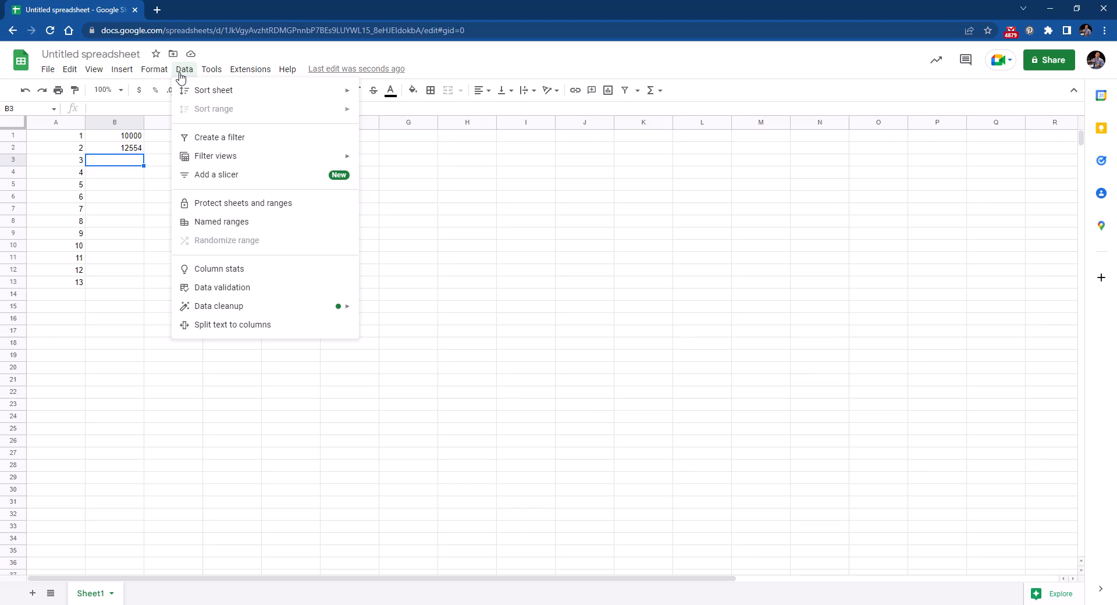
pyautogui.click(325, 51)
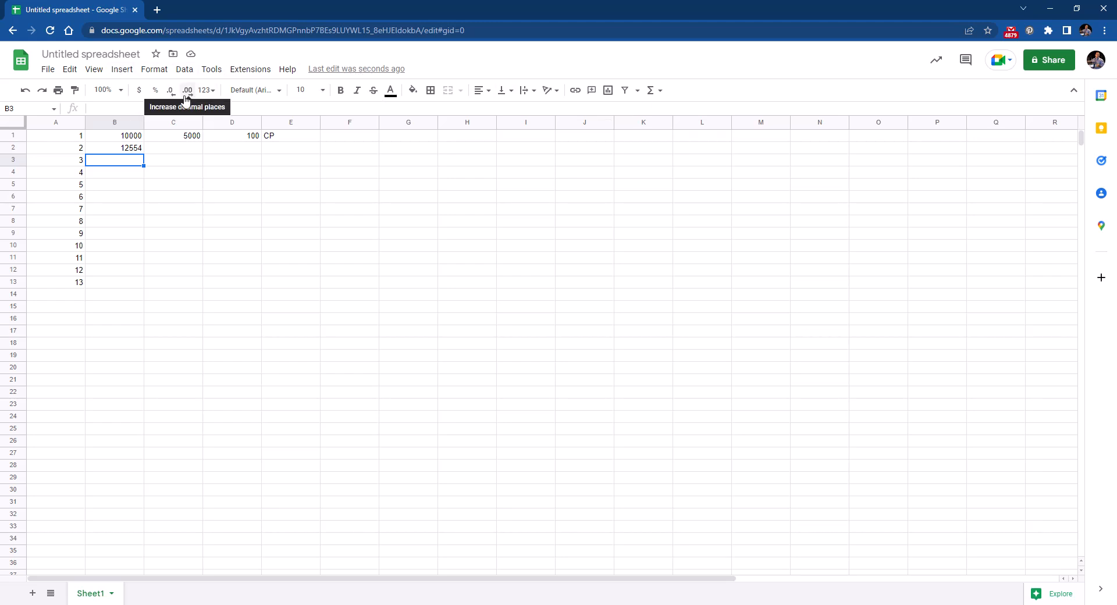
# Format the number in B2 to show two decimal places.
pyautogui.click(136, 149)
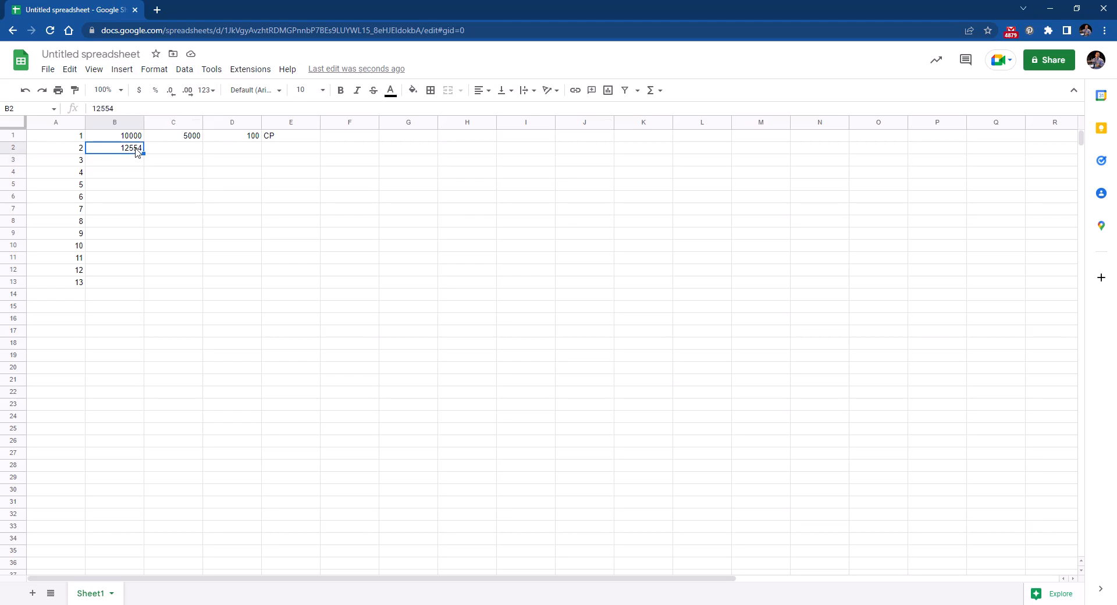
pyautogui.click(188, 93)
pyautogui.click(188, 93)
pyautogui.click(147, 237)
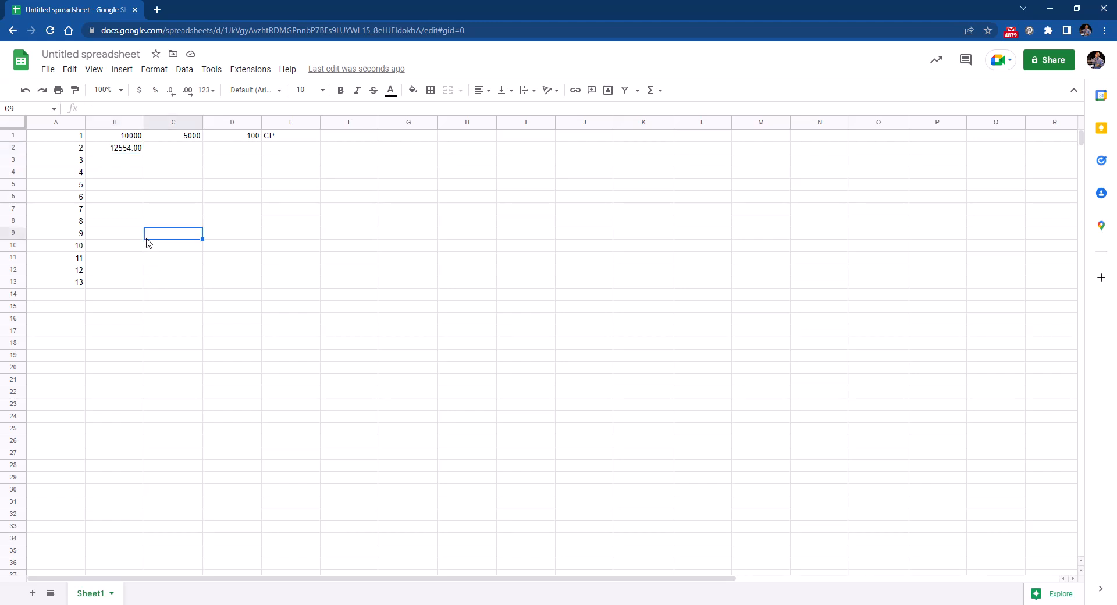